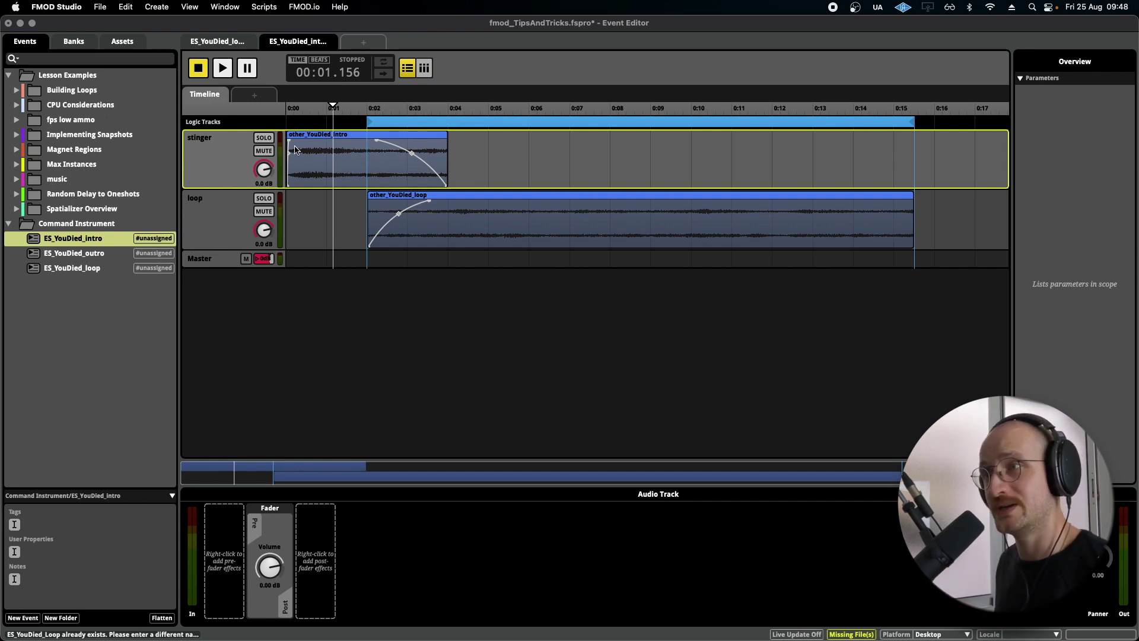
Step: Audition the stinger track and then the loop track, each soloed on its own
left_click(264, 137)
key("Home")
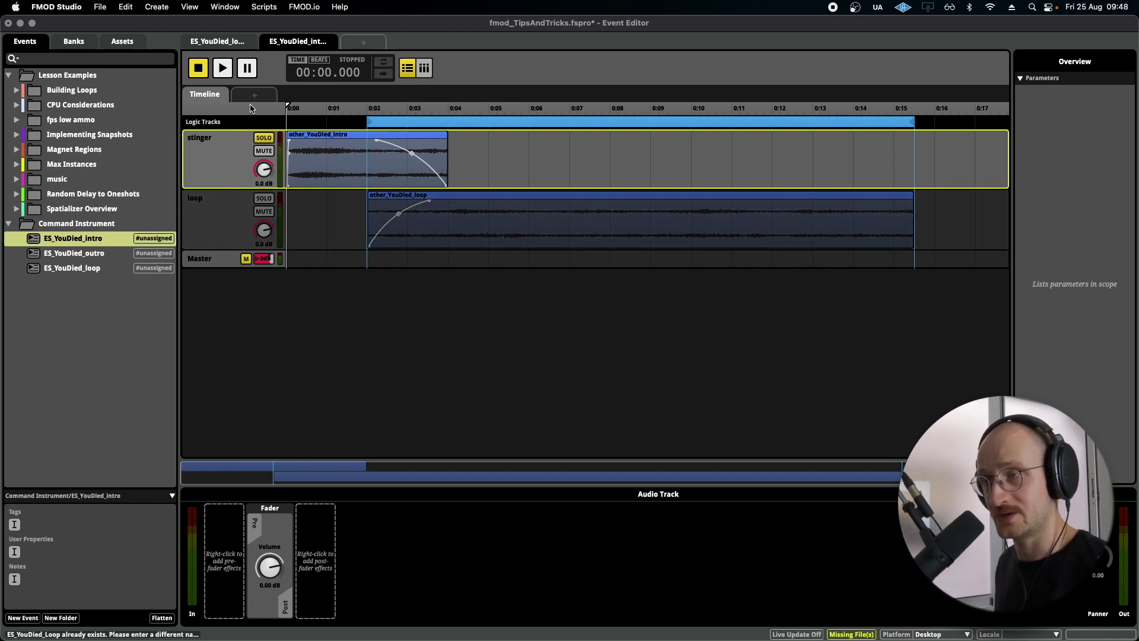
key("space")
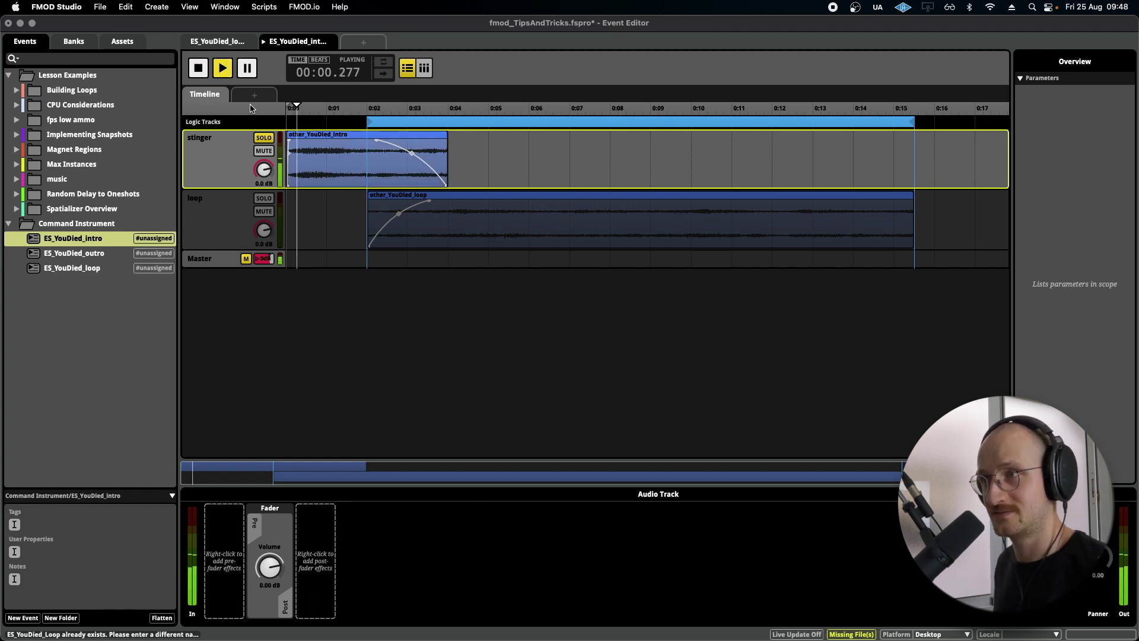
key("space")
left_click(264, 137)
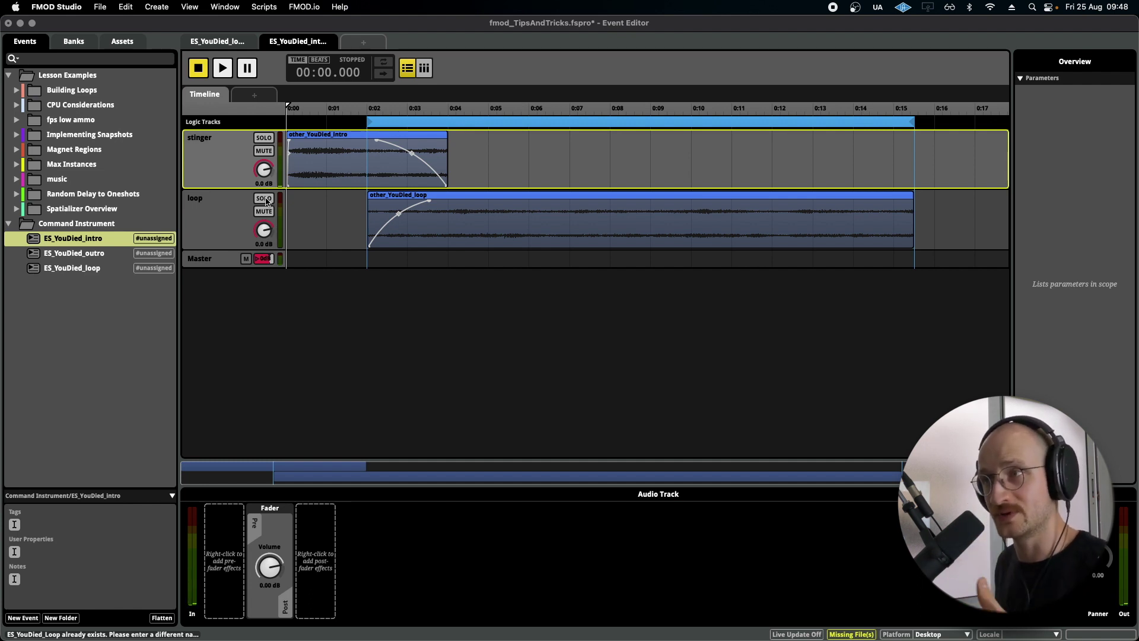
left_click(264, 198)
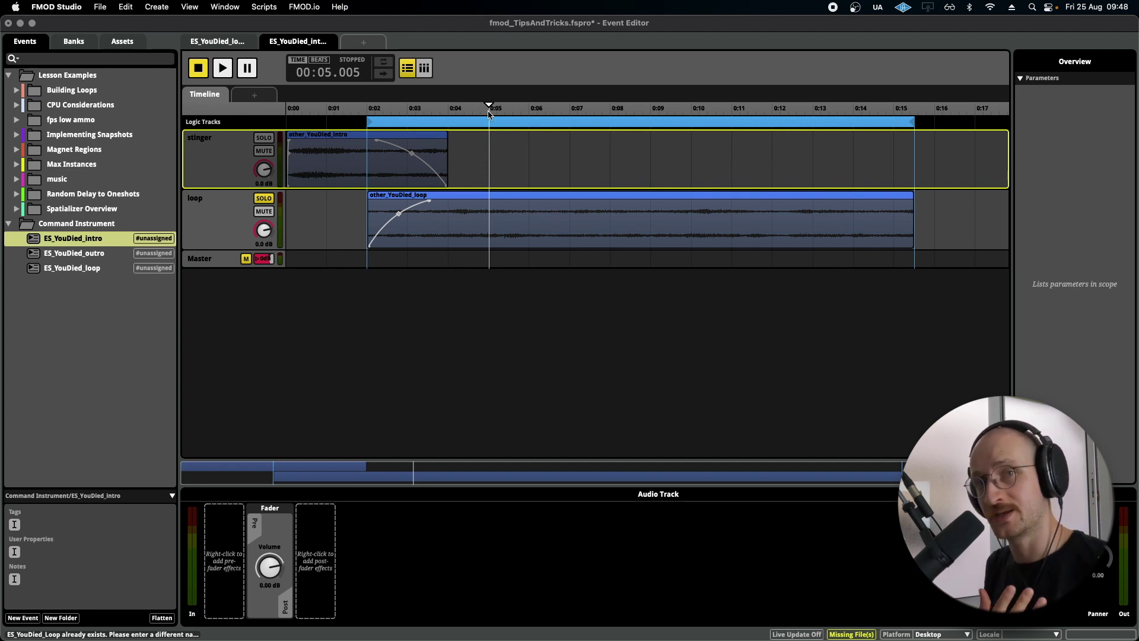
key("space")
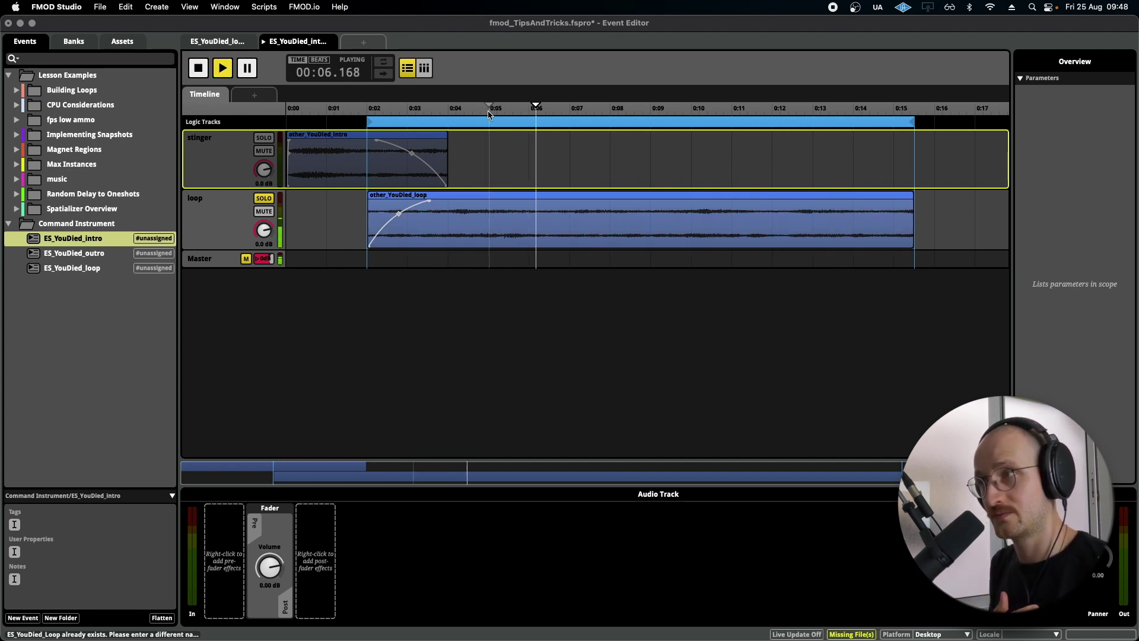
key("space")
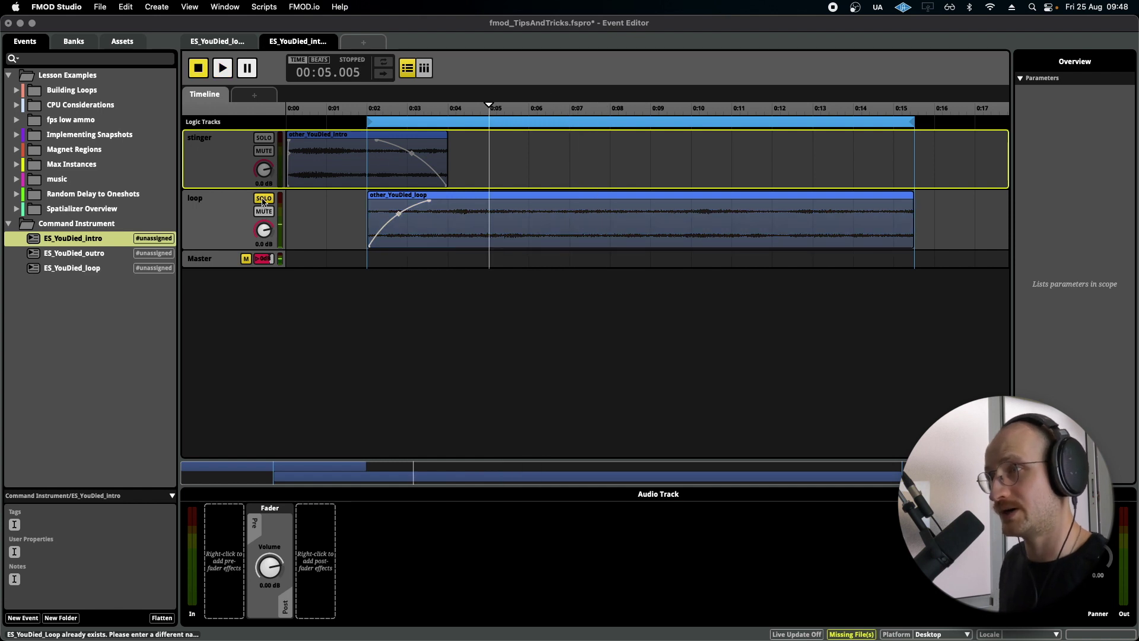
left_click(264, 198)
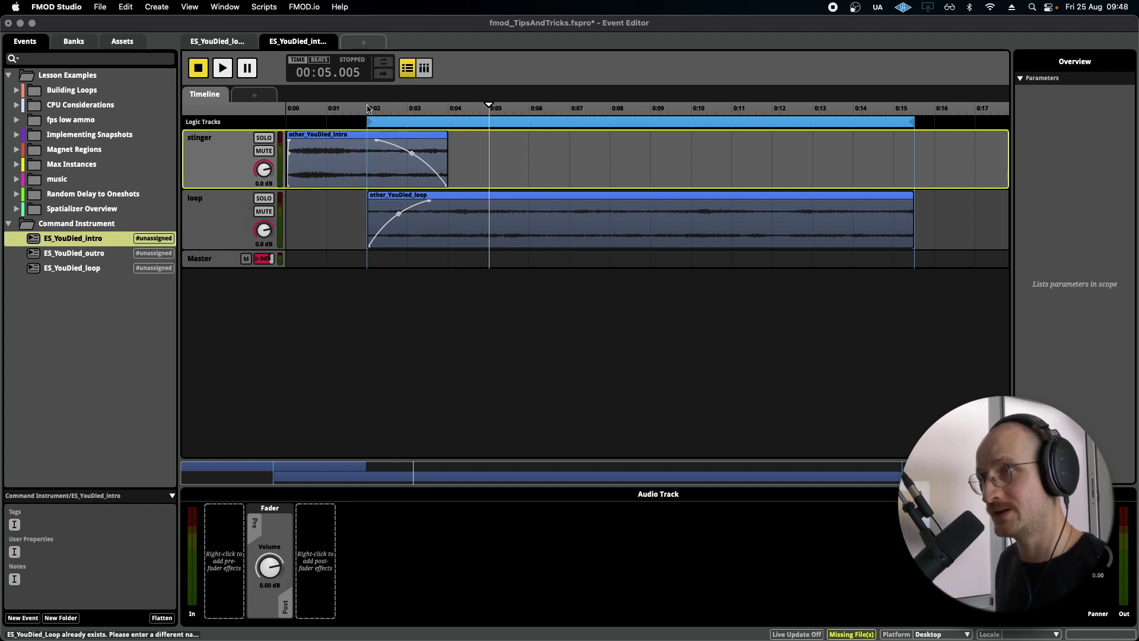
Step: Move the intro clip's fade-out to start near 0:03 and lengthen the loop clip's fade-in
left_click(368, 108)
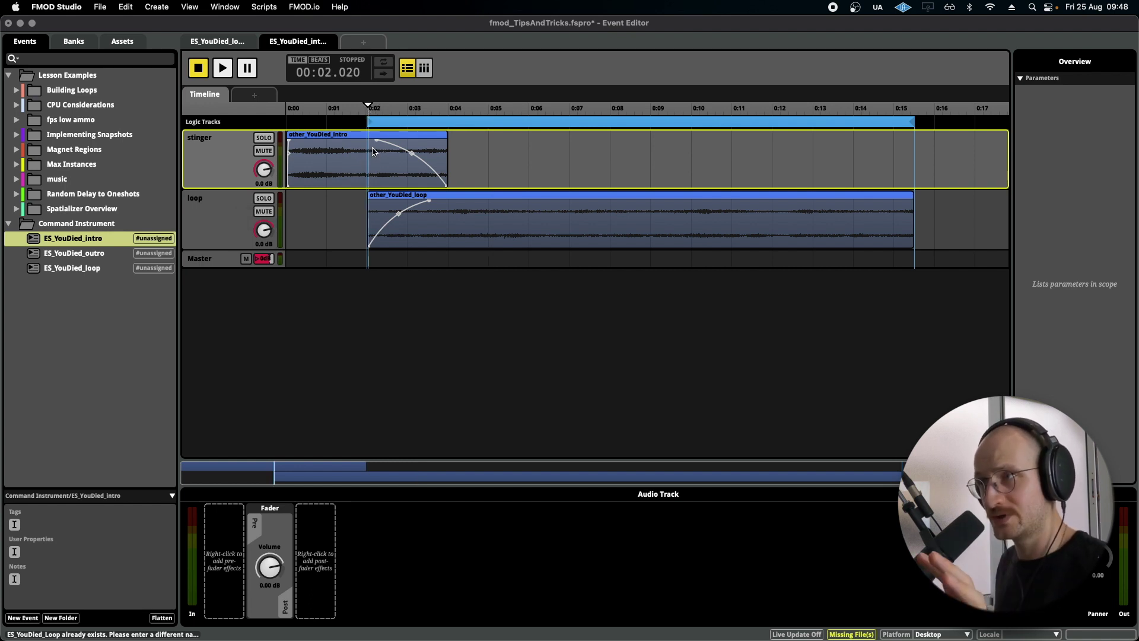
left_click(349, 158)
left_click(431, 228)
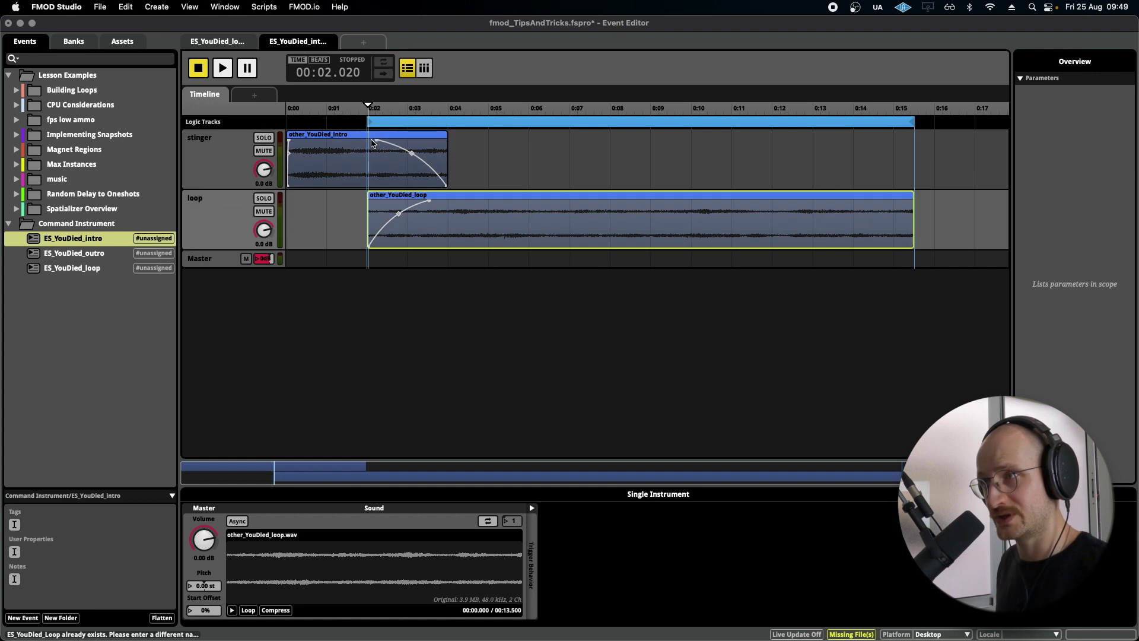
left_click_drag(383, 139, 416, 144)
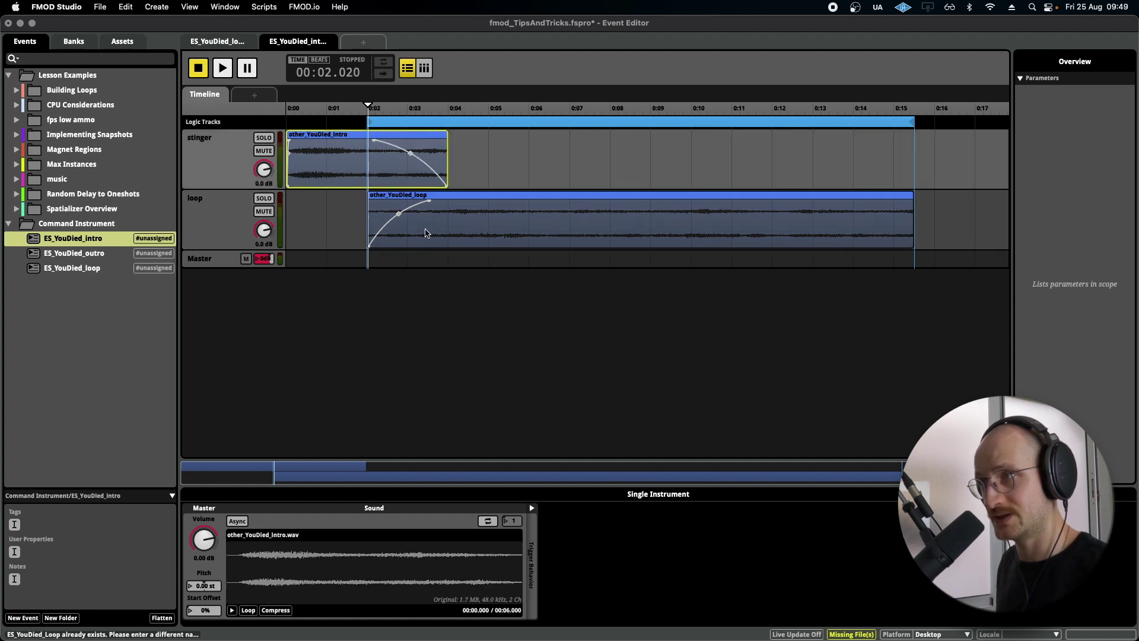
left_click_drag(426, 203, 438, 204)
Step: Play the event from 0:14.503 to hear the ending
left_click_drag(368, 104, 481, 106)
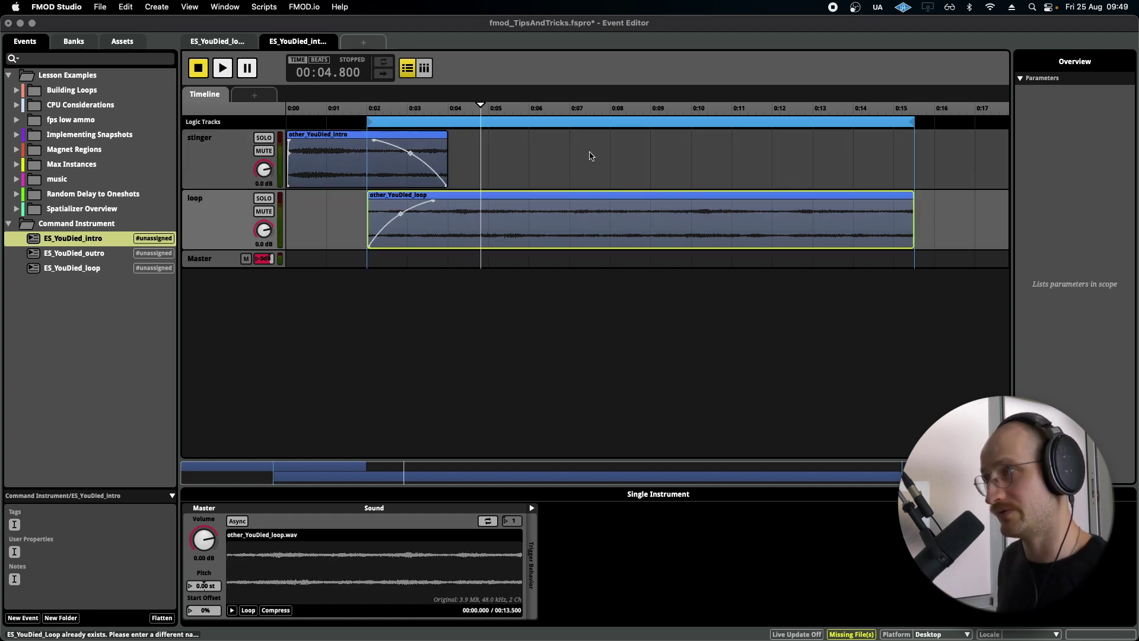
left_click(874, 109)
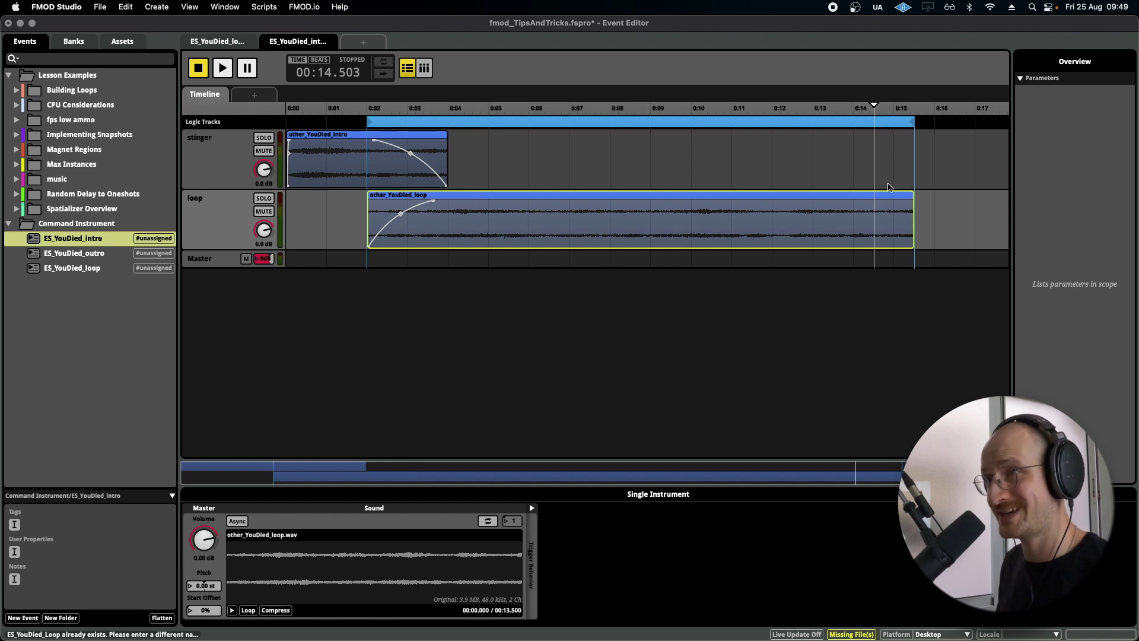
left_click(216, 160)
key("space")
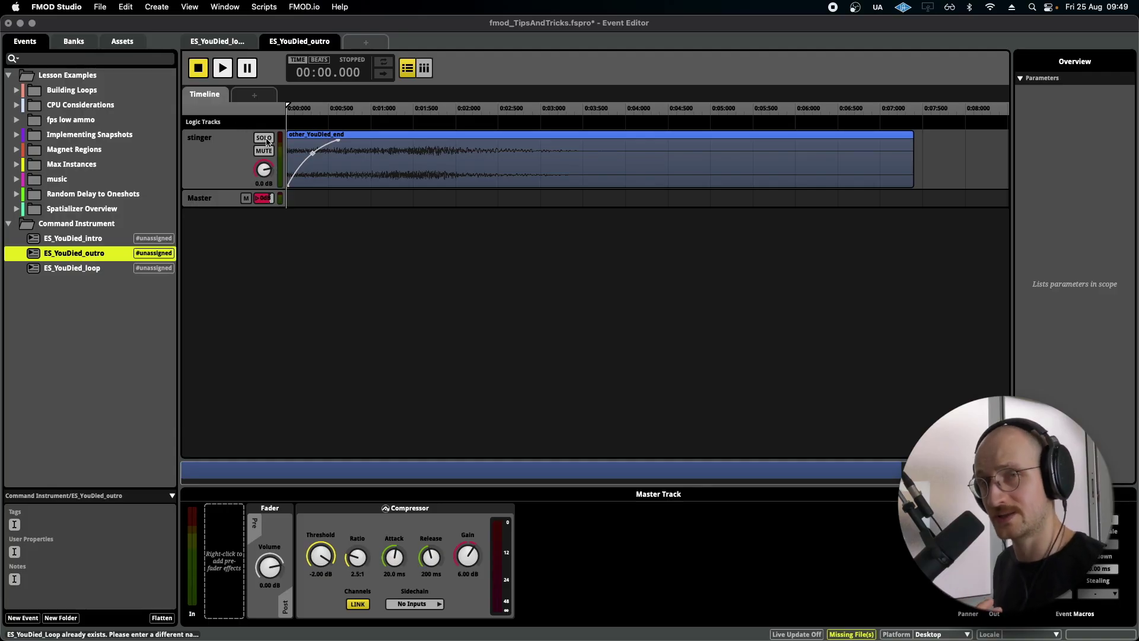
key("space")
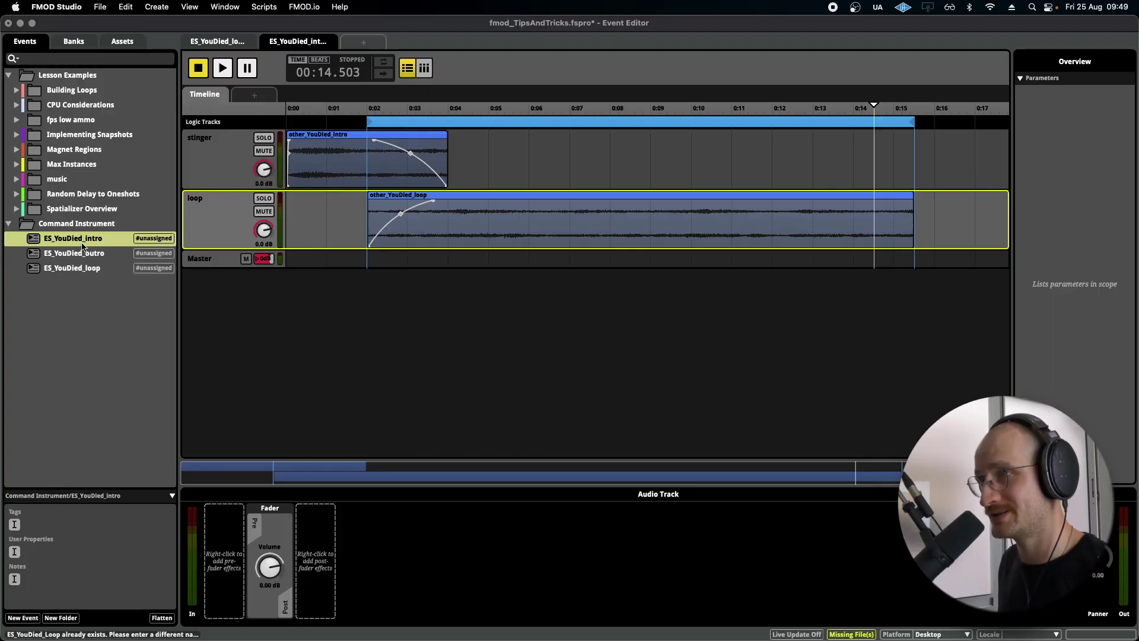
Step: Copy the loop track, then delete its clip and loop region from the intro event
right_click(218, 218)
left_click(262, 254)
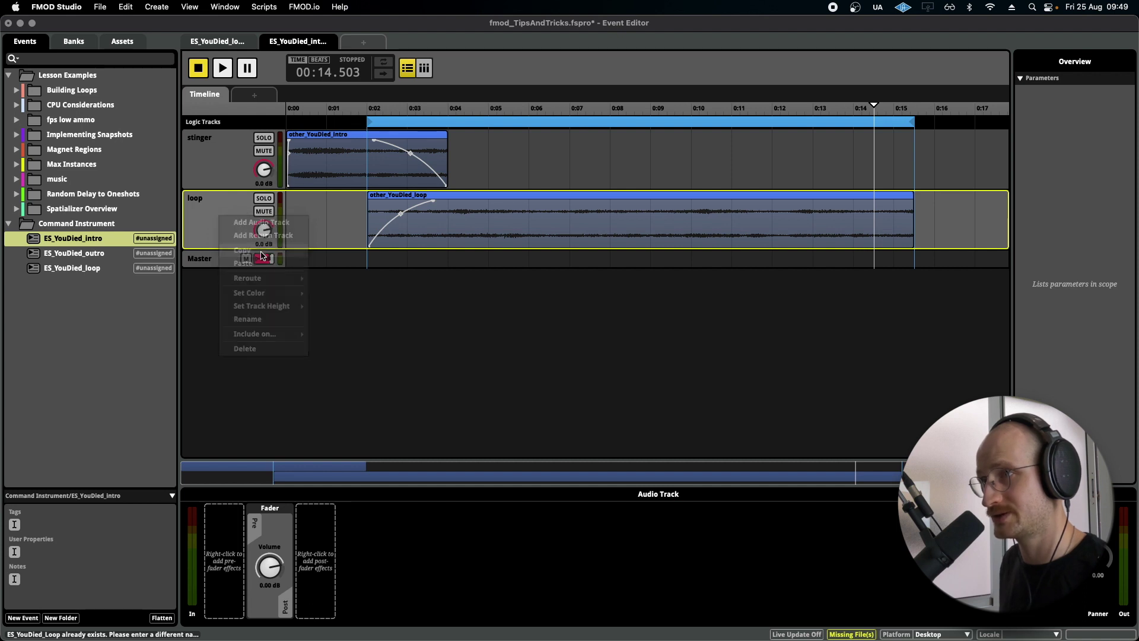
left_click(418, 221)
key("Delete")
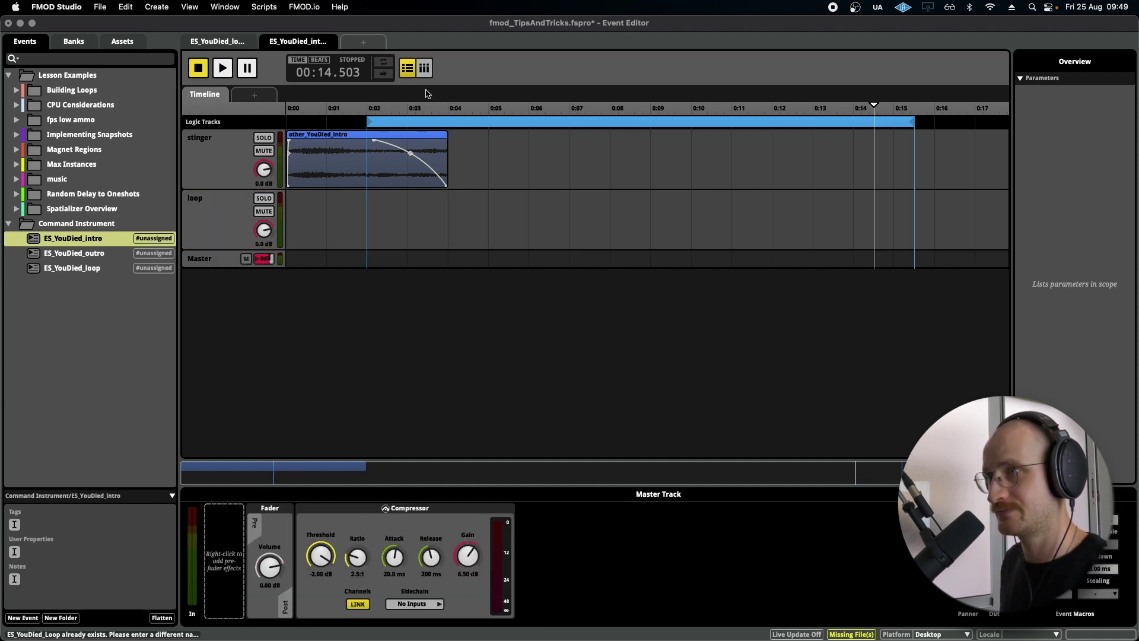
left_click(421, 121)
key("Delete")
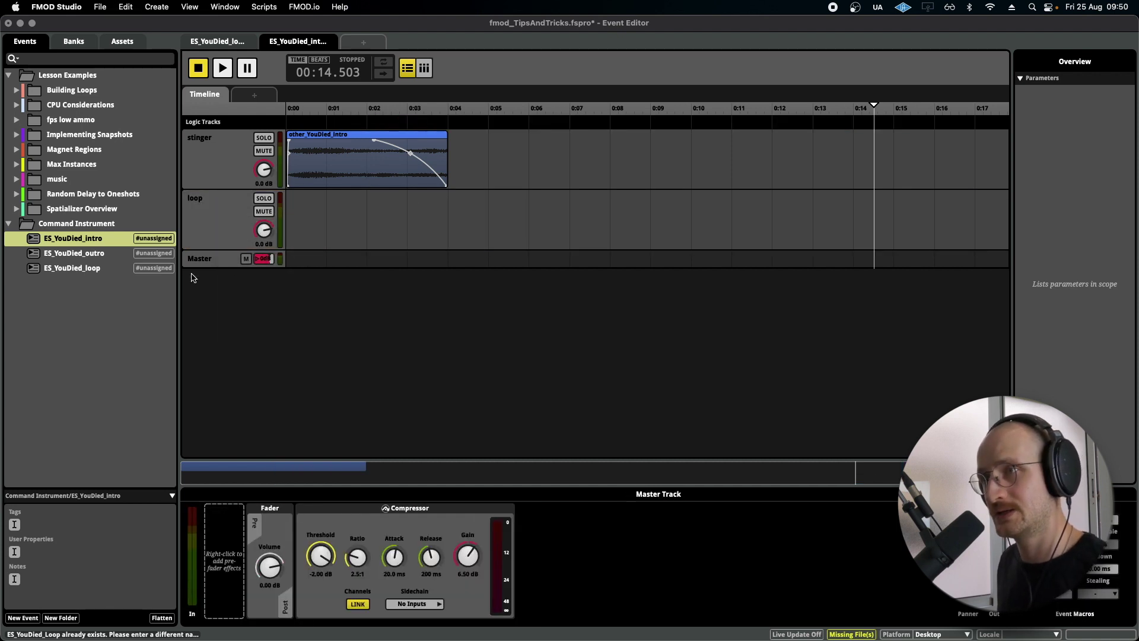
Step: Paste the loop track into ES_YouDied_loop, remove Audio 1, and add a loop region over the clip
left_click(100, 271)
right_click(253, 159)
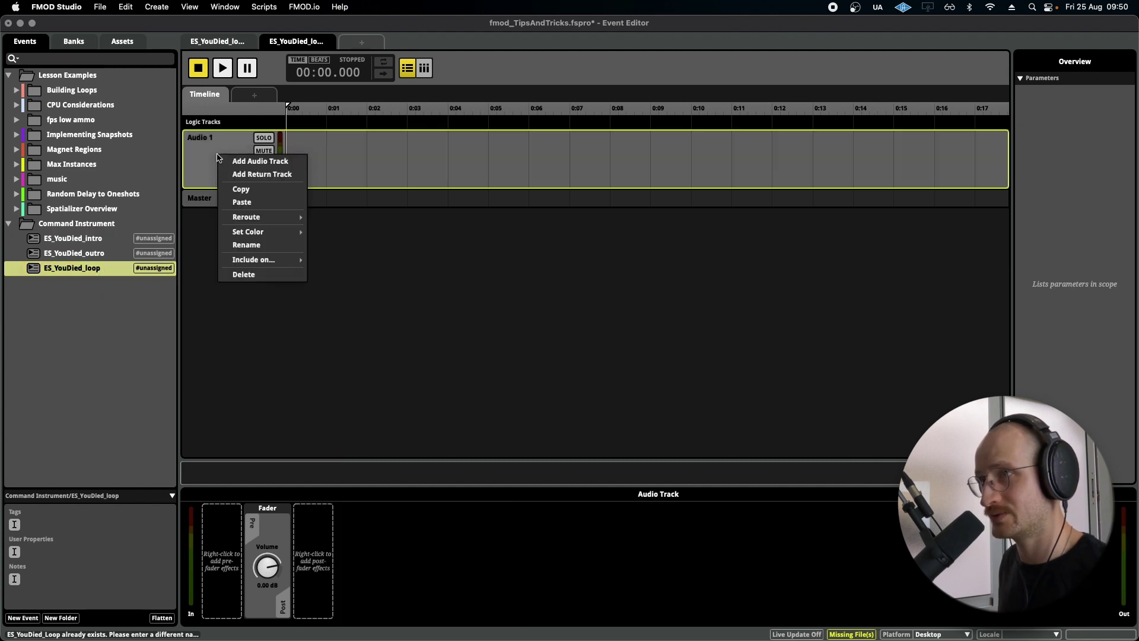
left_click(242, 202)
key("Delete")
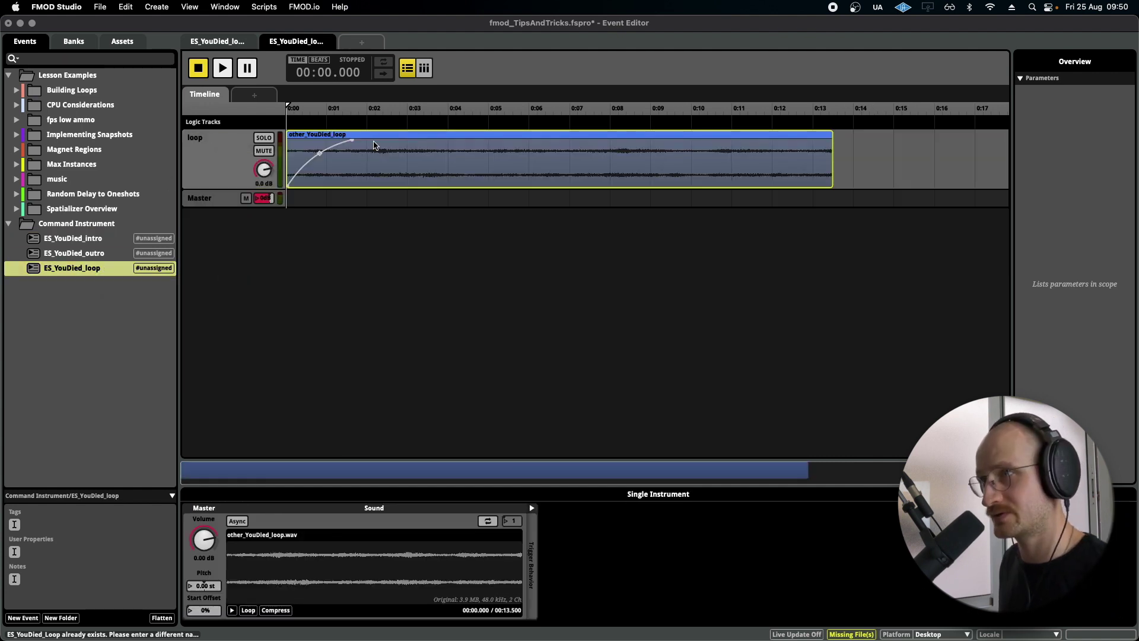
right_click(364, 149)
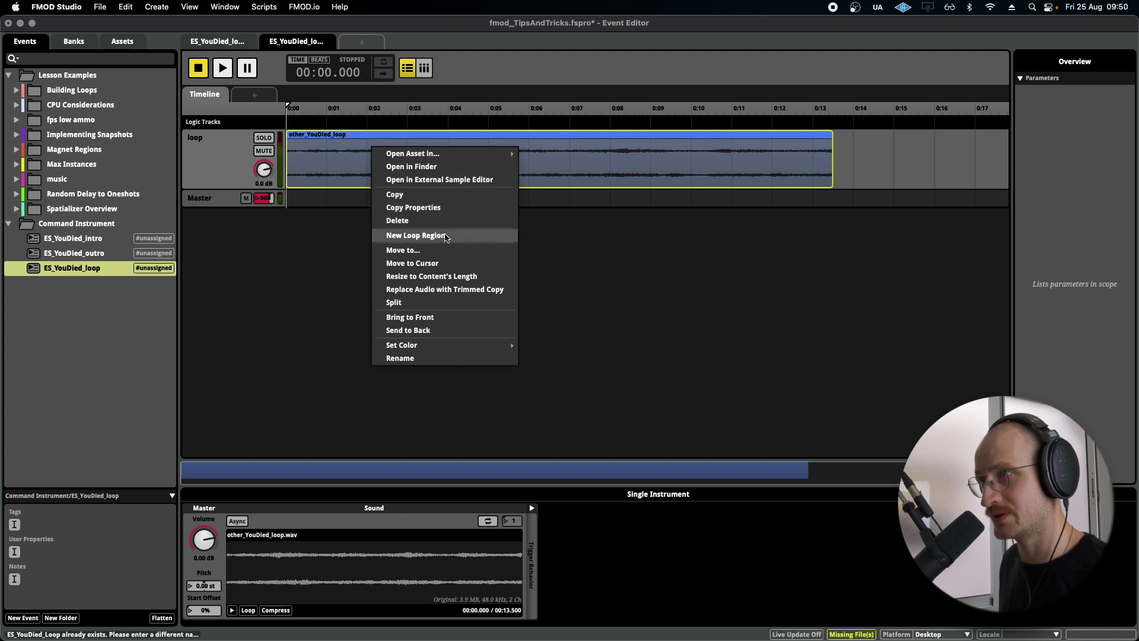
left_click(415, 232)
left_click(99, 240)
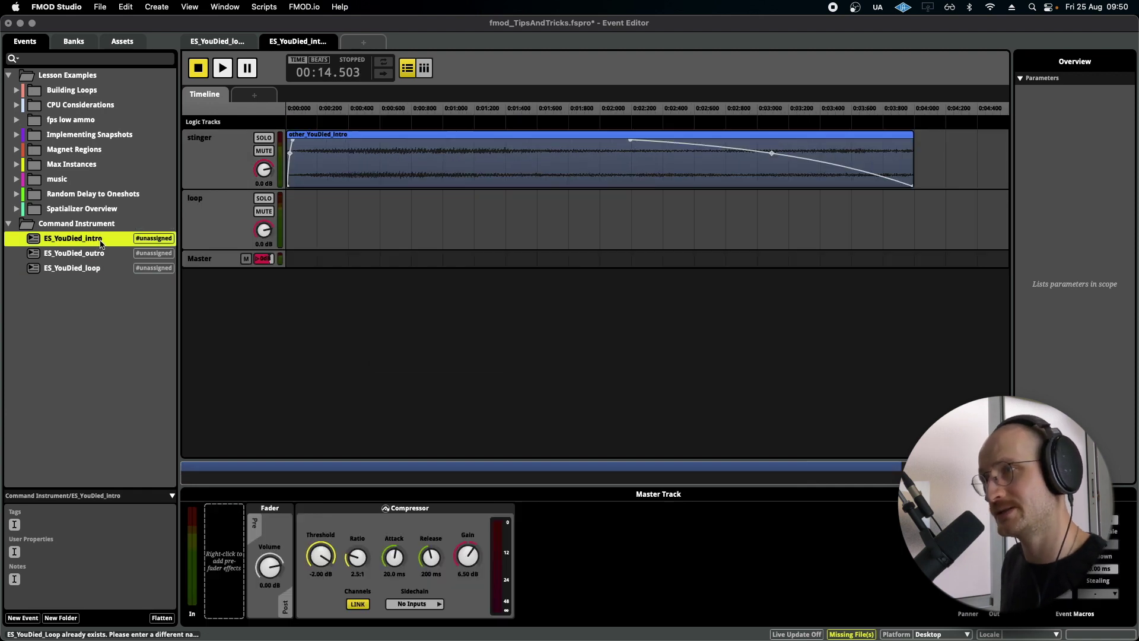
Step: Add a Start Event command instrument targeting ES_YouDied_loop to the intro's empty loop track
right_click(593, 221)
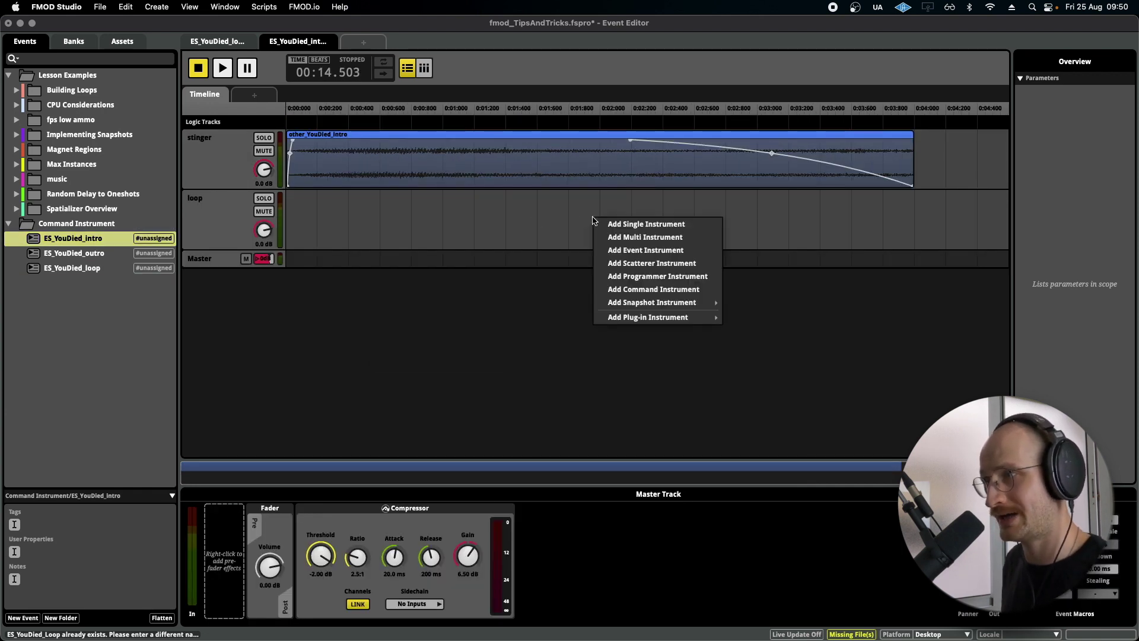
left_click(693, 290)
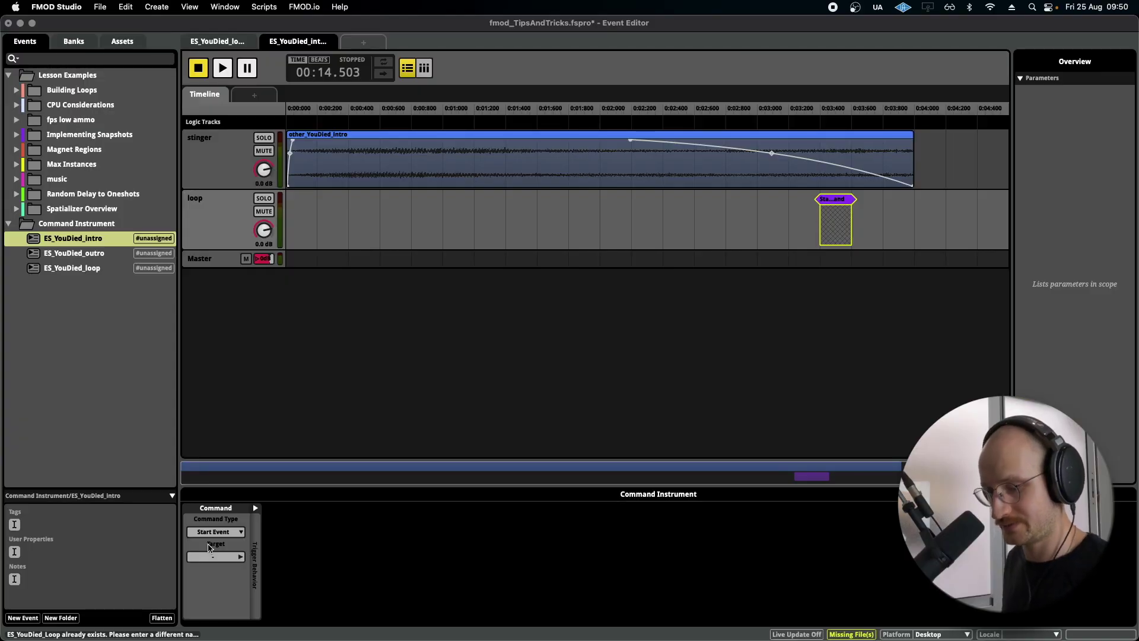
left_click(242, 533)
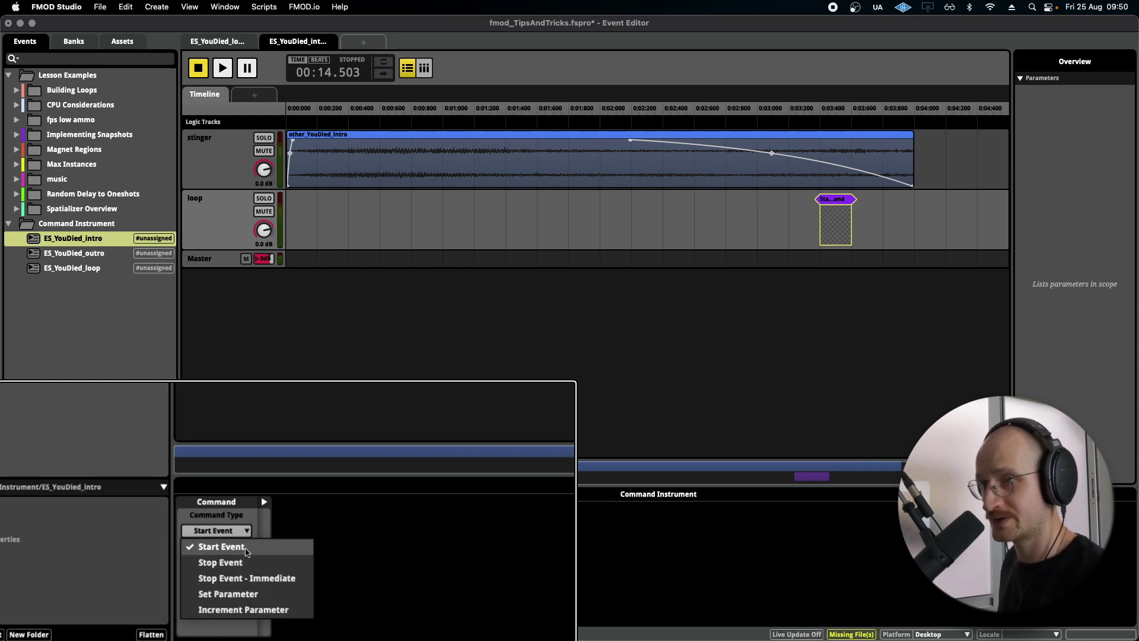
left_click(233, 545)
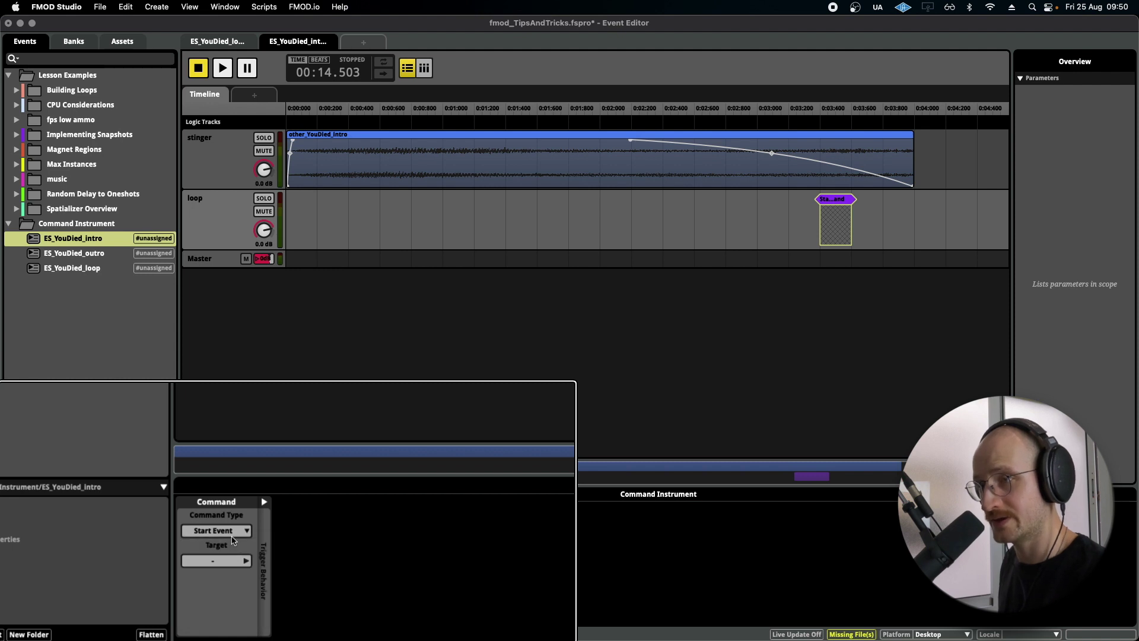
left_click(244, 561)
mouse_move(307, 563)
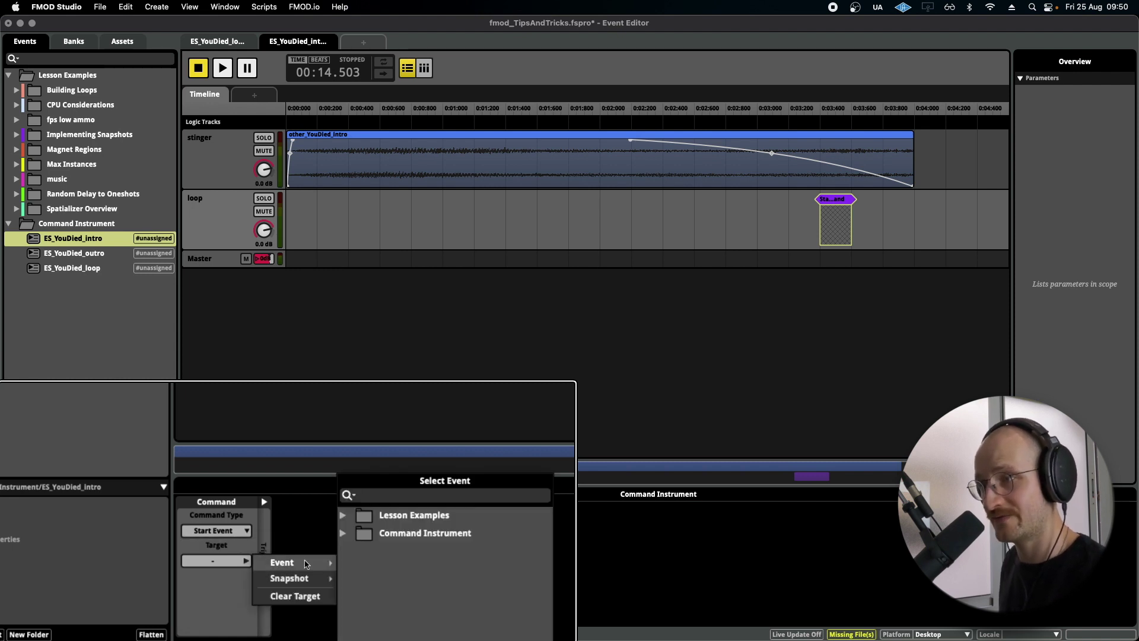
left_click(343, 533)
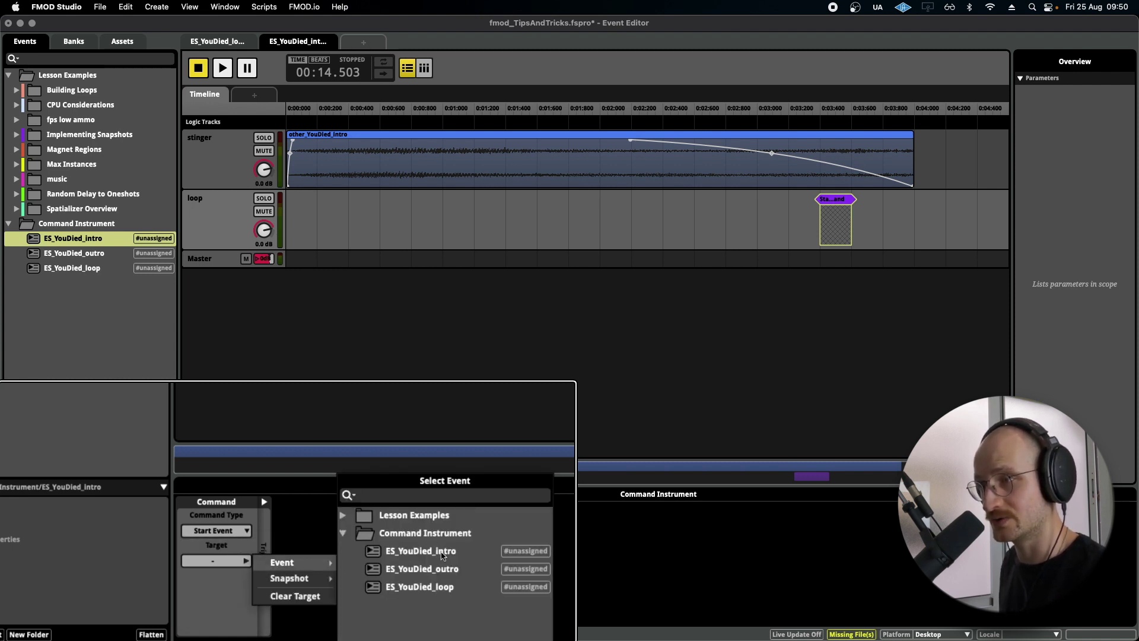
left_click(420, 586)
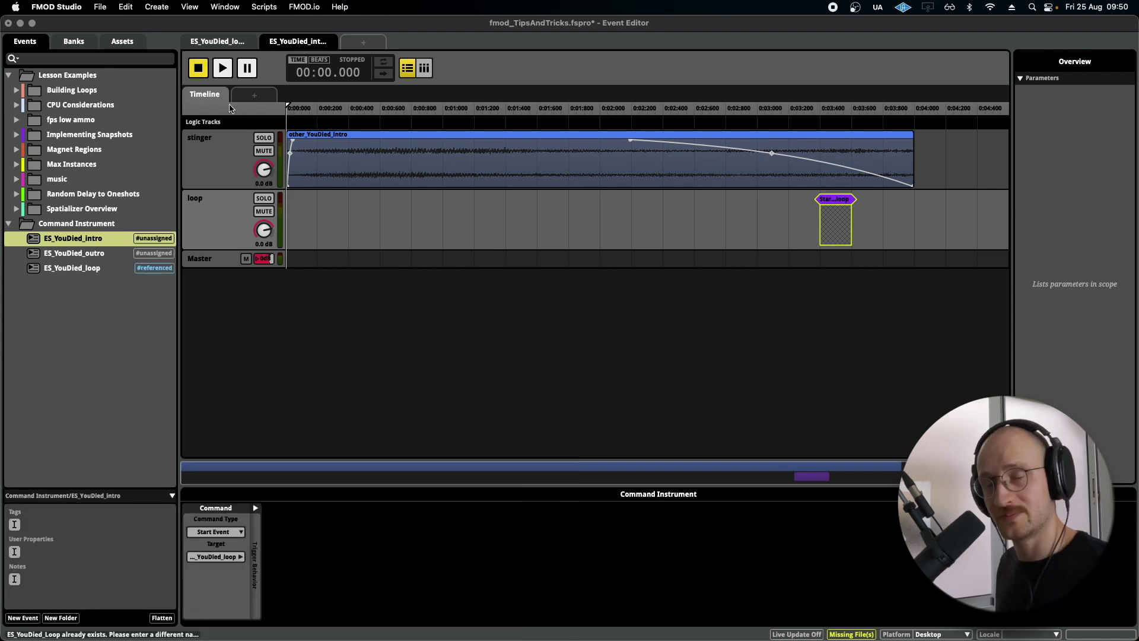
Step: Shift the Start Event command to about 2.3 s and play ES_YouDied_intro to hear the loop start
left_click_drag(302, 111, 678, 225)
left_click_drag(829, 111, 653, 112)
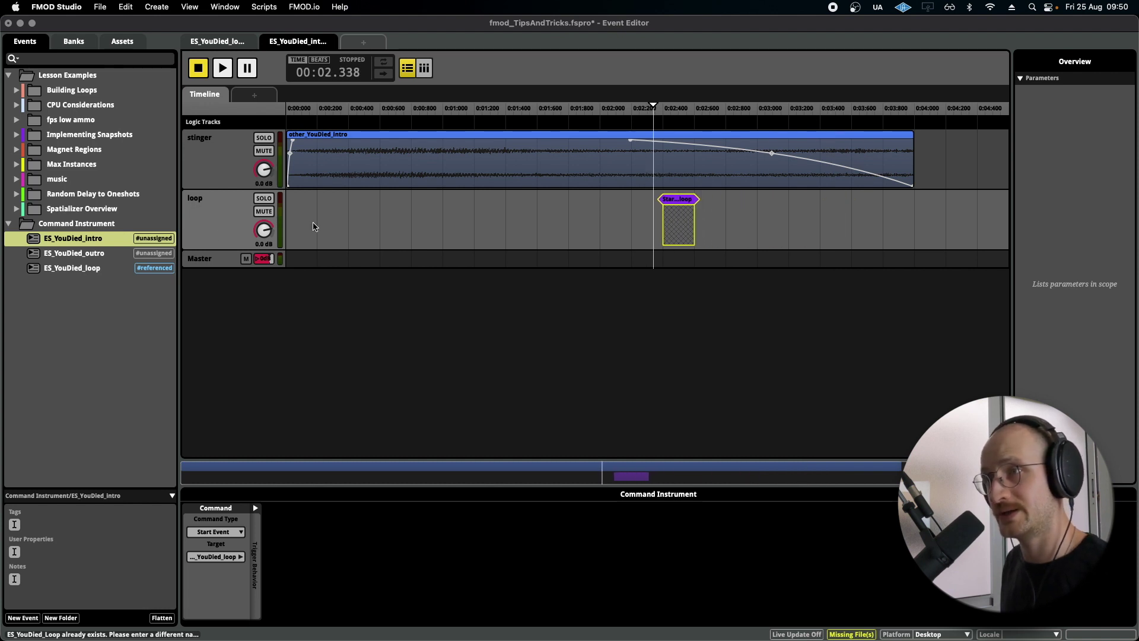
left_click(76, 268)
left_click(92, 240)
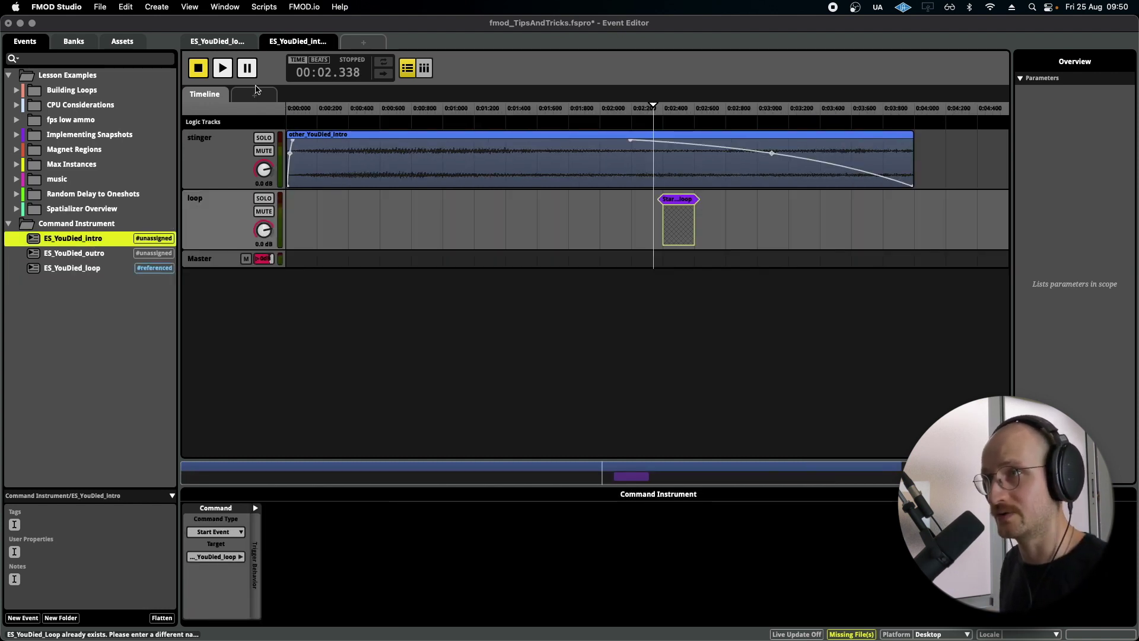
left_click(220, 69)
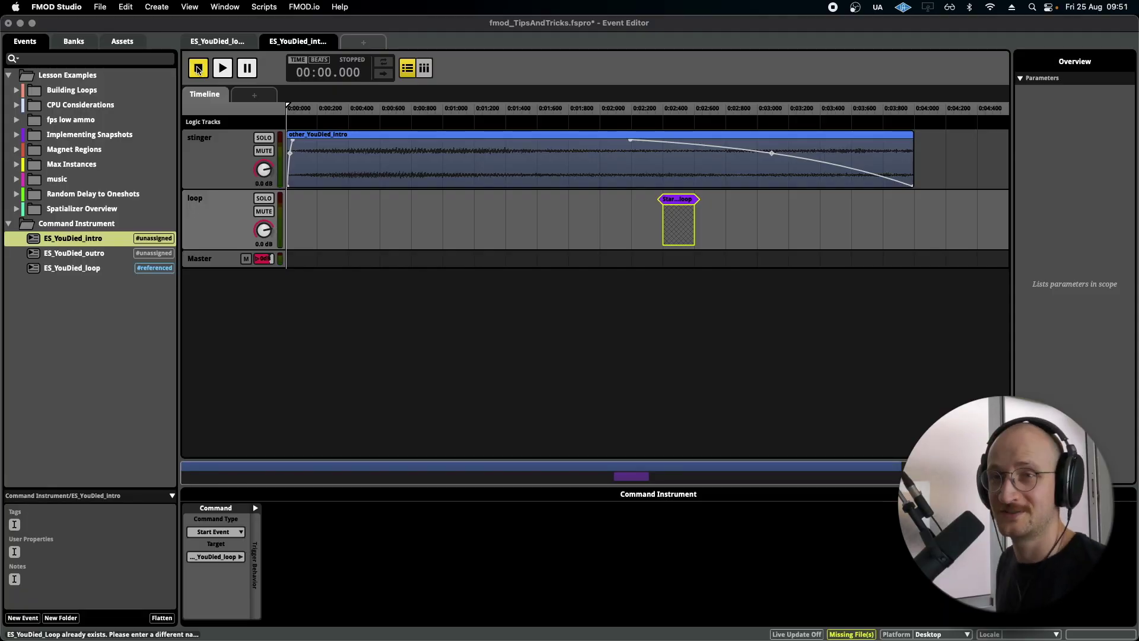
Step: Add an audio track with a command instrument to the ES_YouDied_outro event
left_click(109, 254)
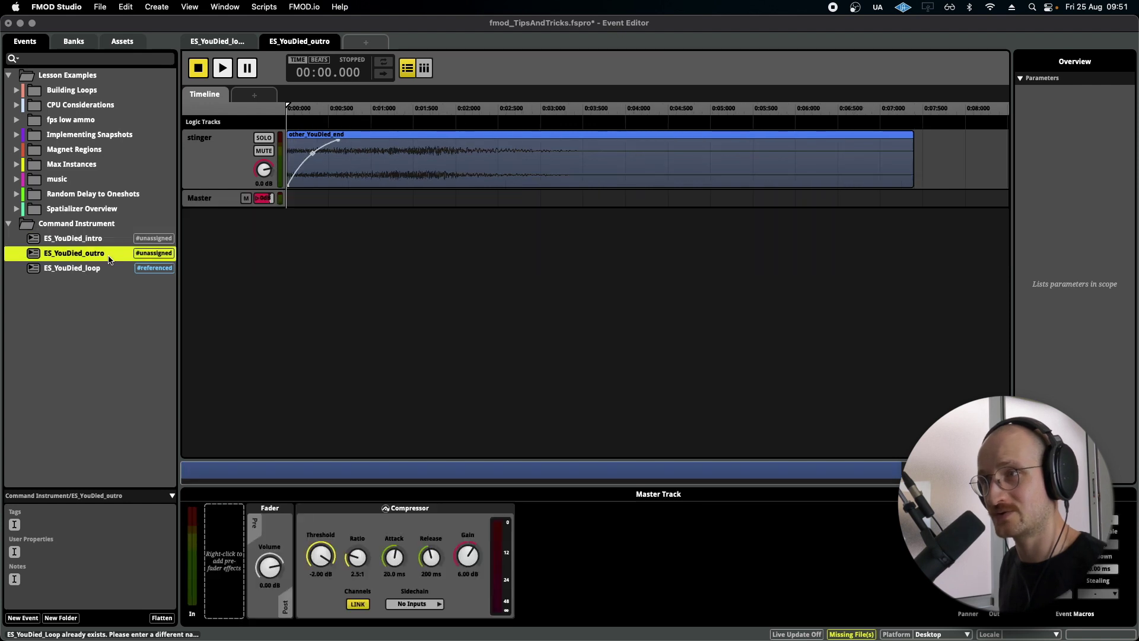
right_click(211, 169)
left_click(249, 176)
right_click(311, 211)
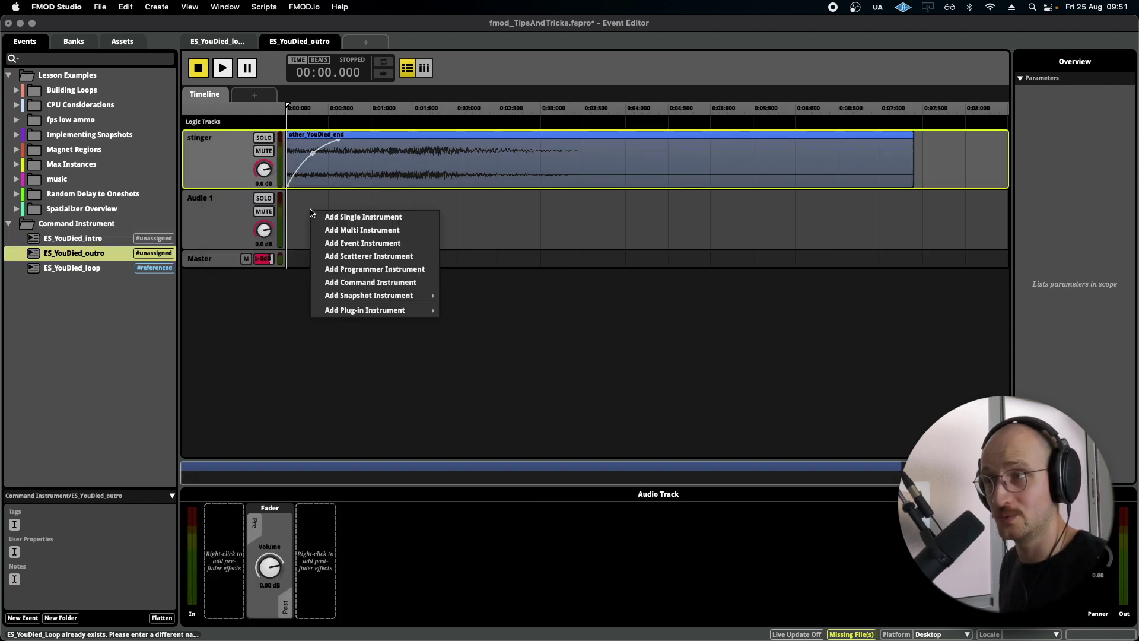
left_click(386, 284)
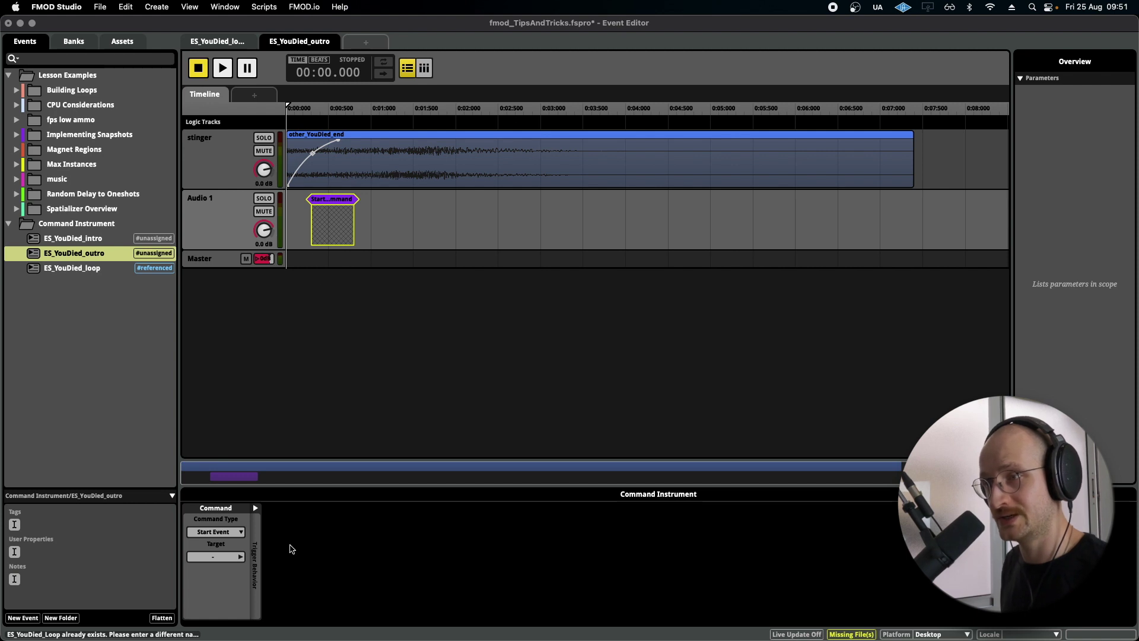
Step: Set the outro's command instrument to Stop Event targeting ES_YouDied_loop
left_click(238, 536)
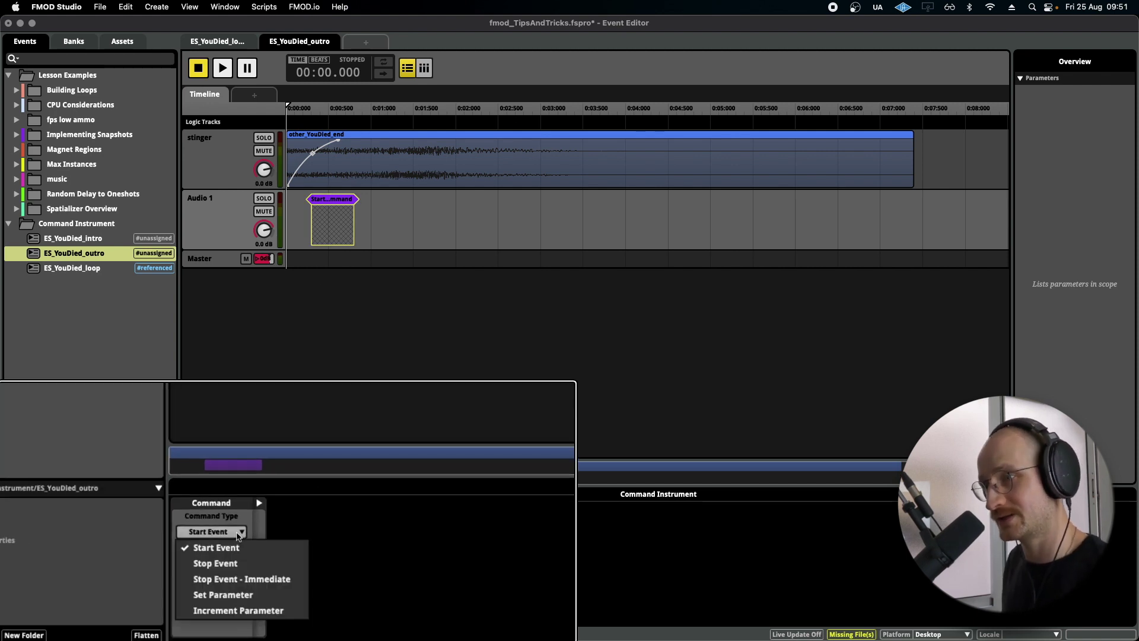
left_click(235, 569)
left_click(238, 564)
mouse_move(285, 570)
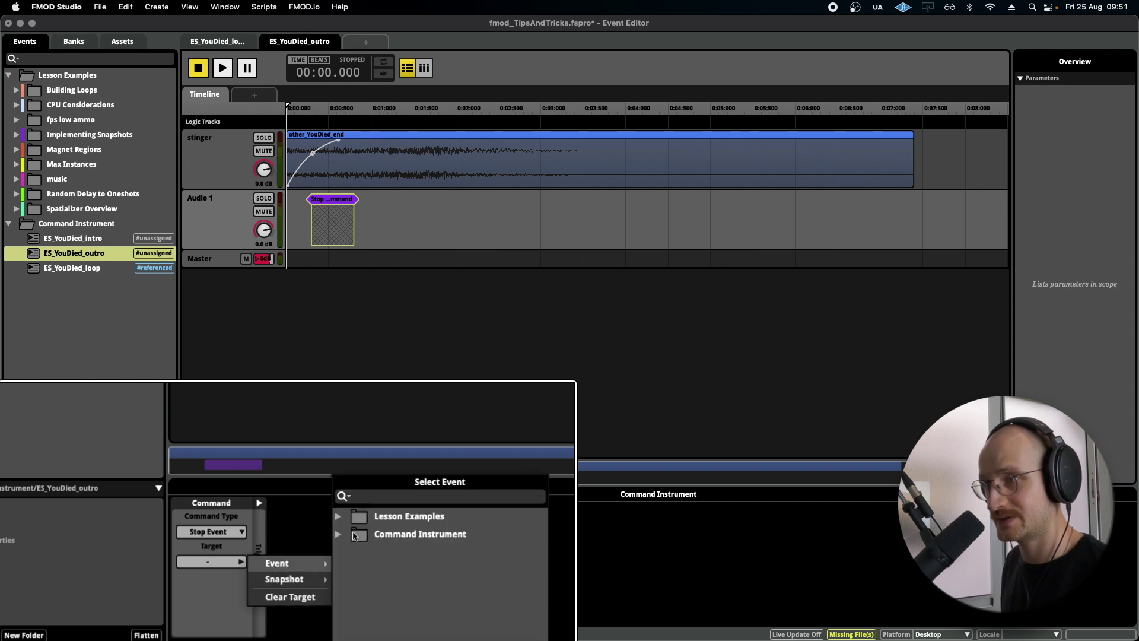
left_click(337, 534)
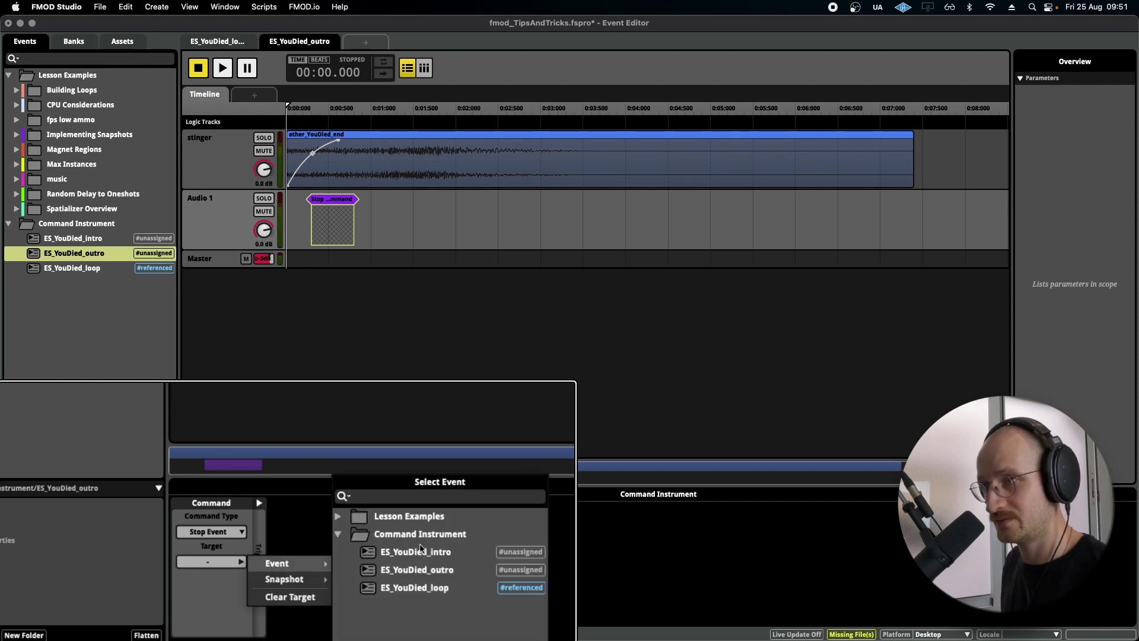
double_click(429, 590)
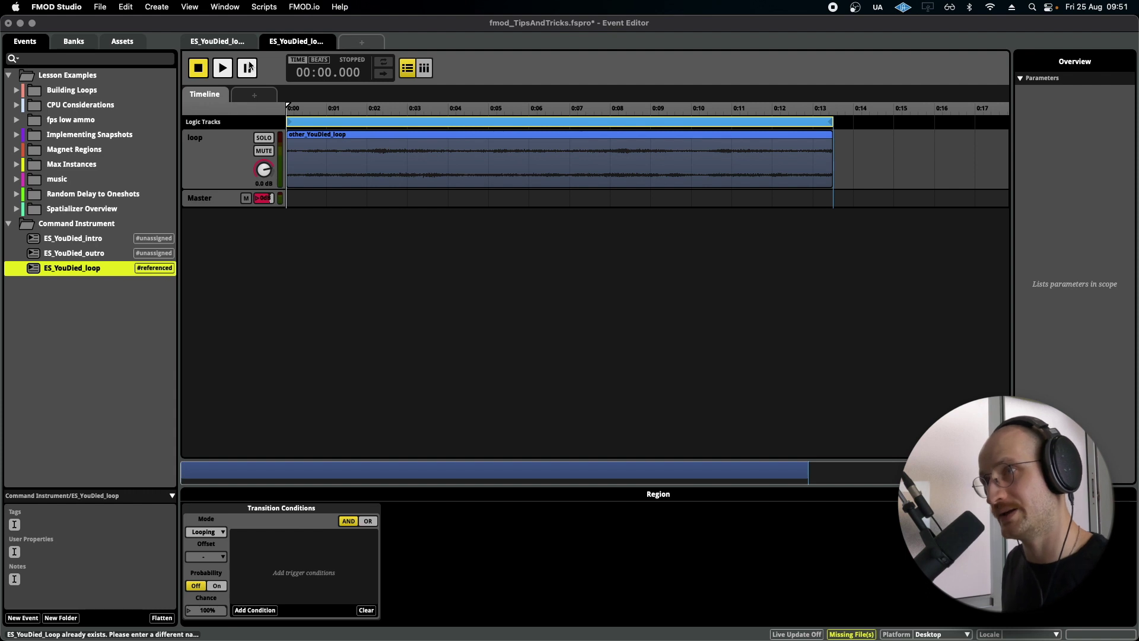
Step: Play ES_YouDied_loop, then play ES_YouDied_outro in a second editor tab to confirm it stops the loop
left_click(252, 41)
key("space")
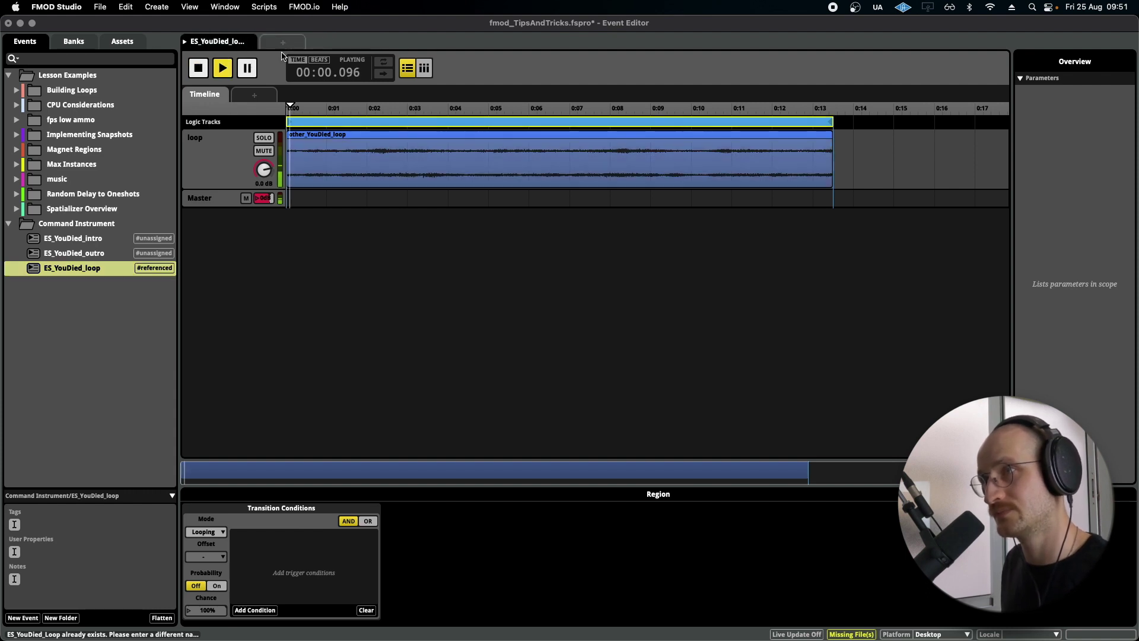
left_click(283, 41)
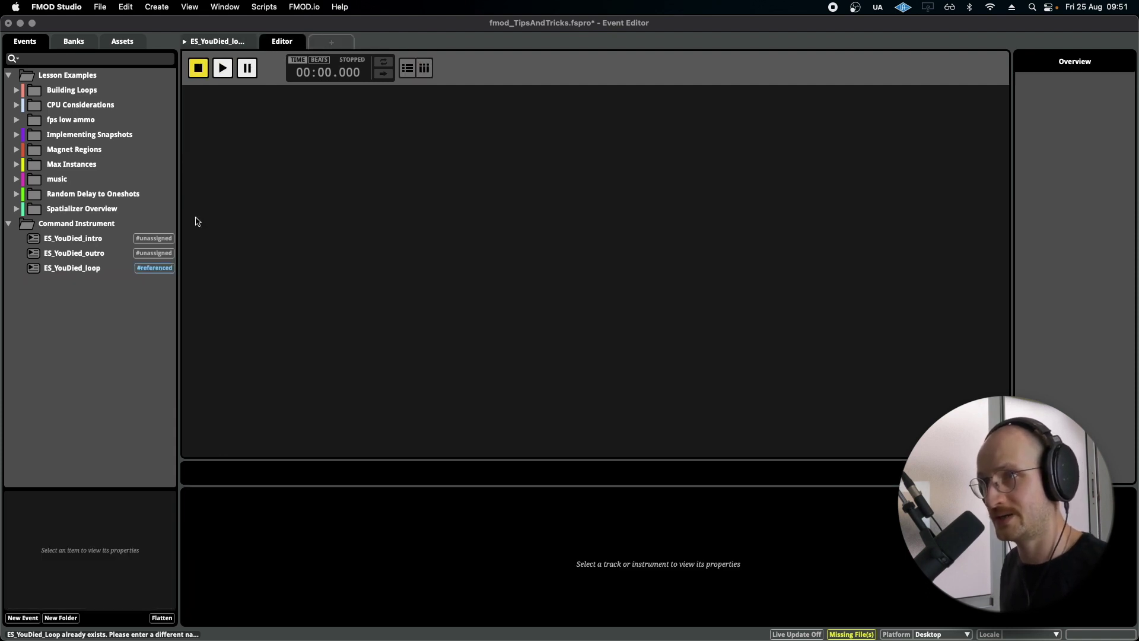
left_click(104, 255)
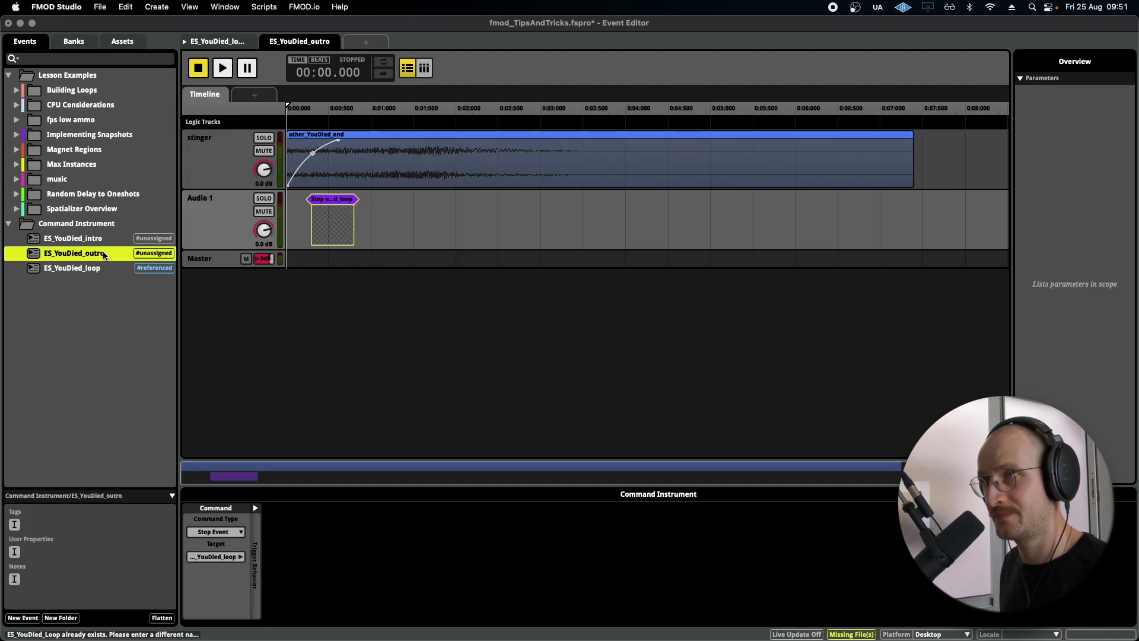
left_click(222, 68)
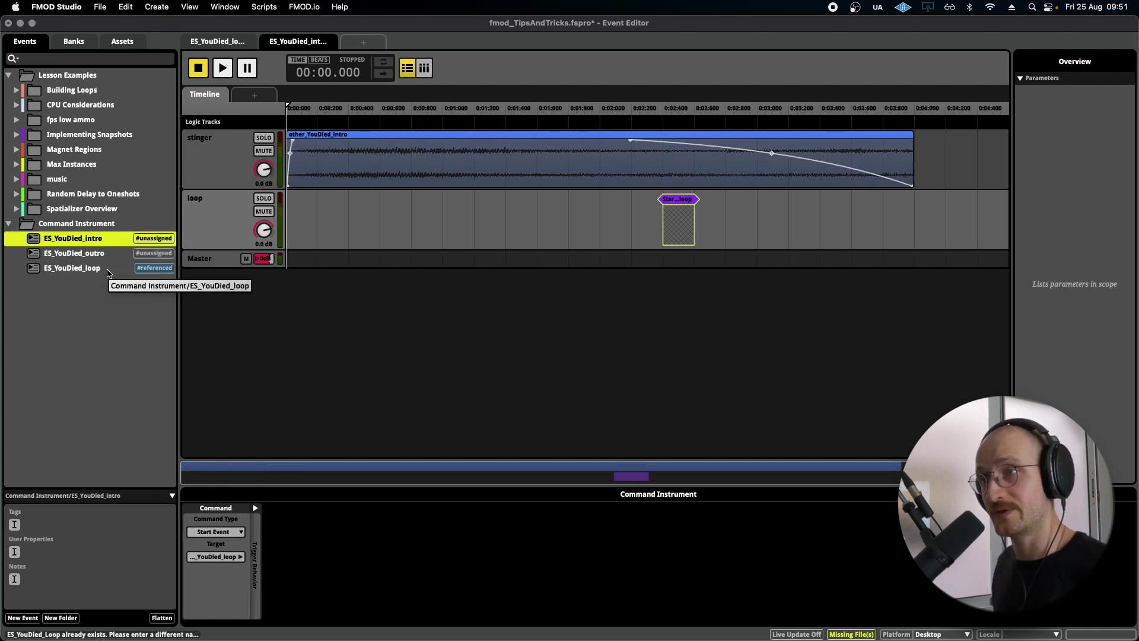
Step: Switch from ES_YouDied_outro to the ES_YouDied_loop event in the Events browser
left_click(112, 255)
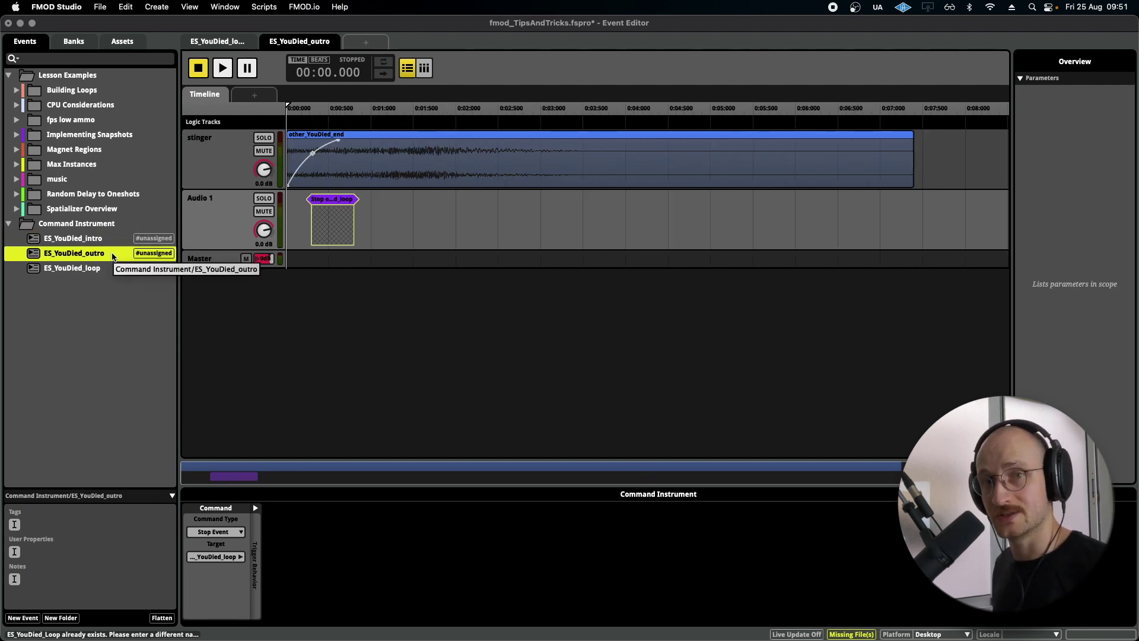
left_click(94, 271)
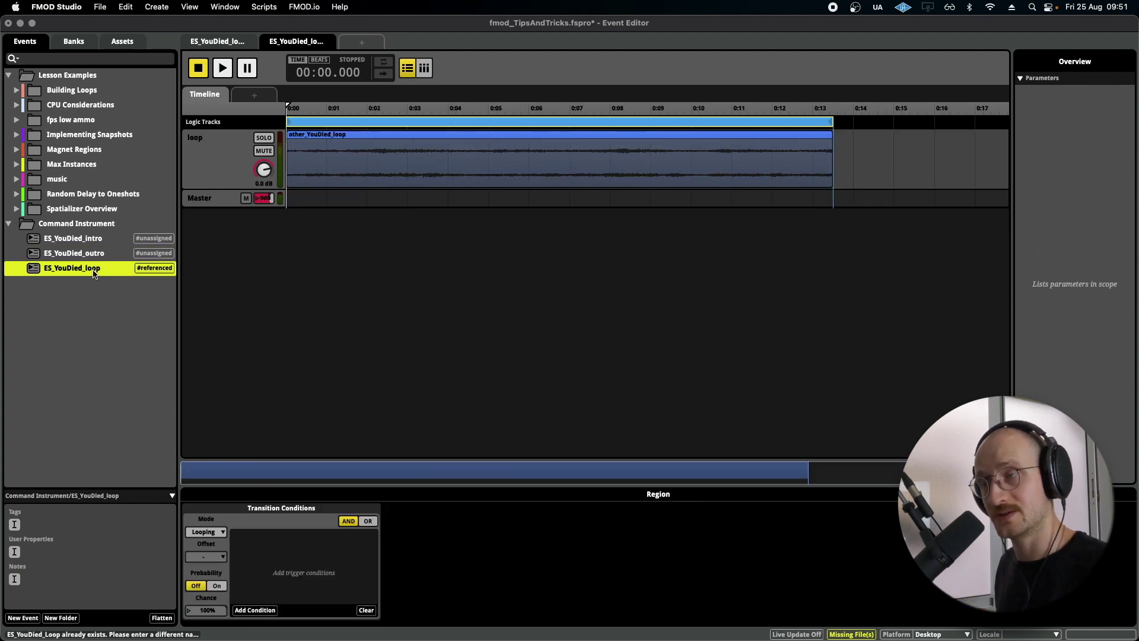